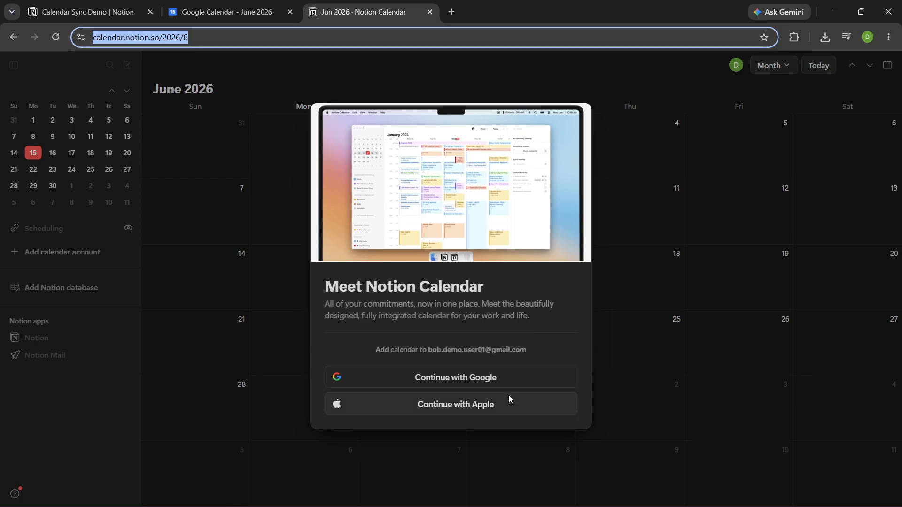
Connect the Google account to Notion Calendar, granting the requested calendar and contacts permissions
click(520, 382)
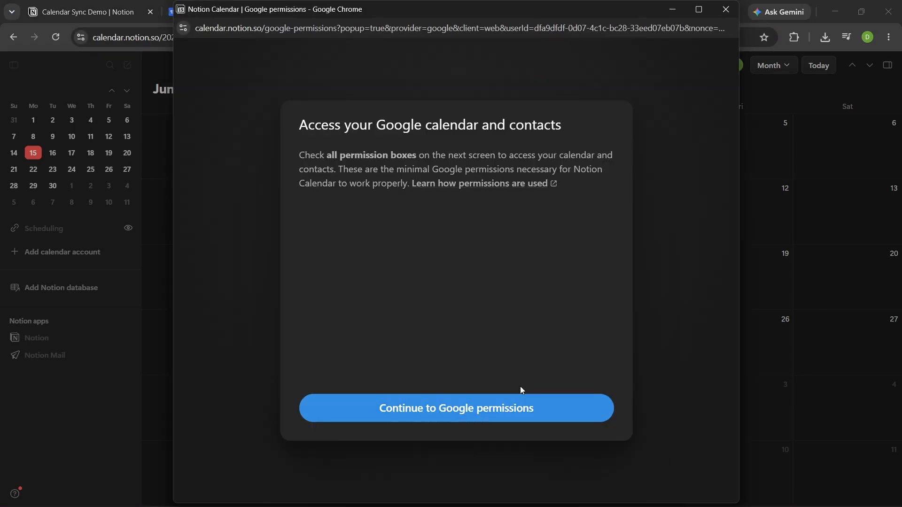
click(519, 413)
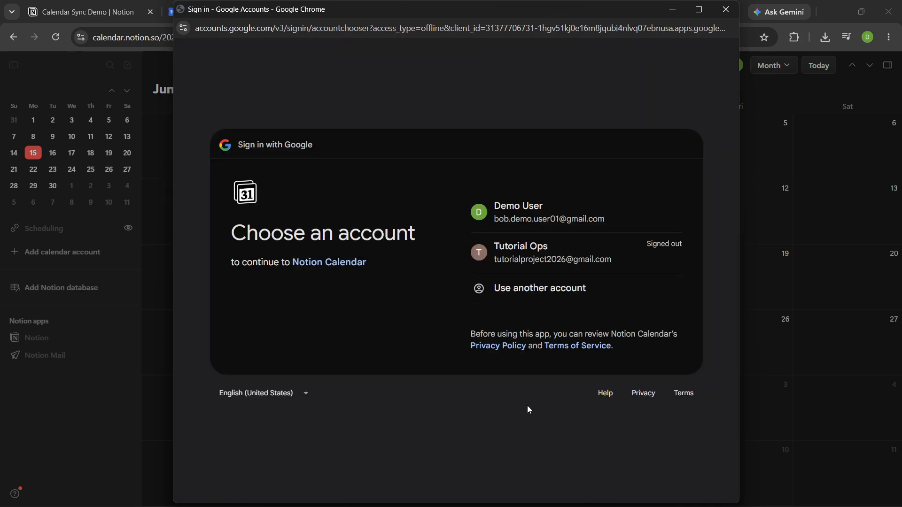
click(562, 213)
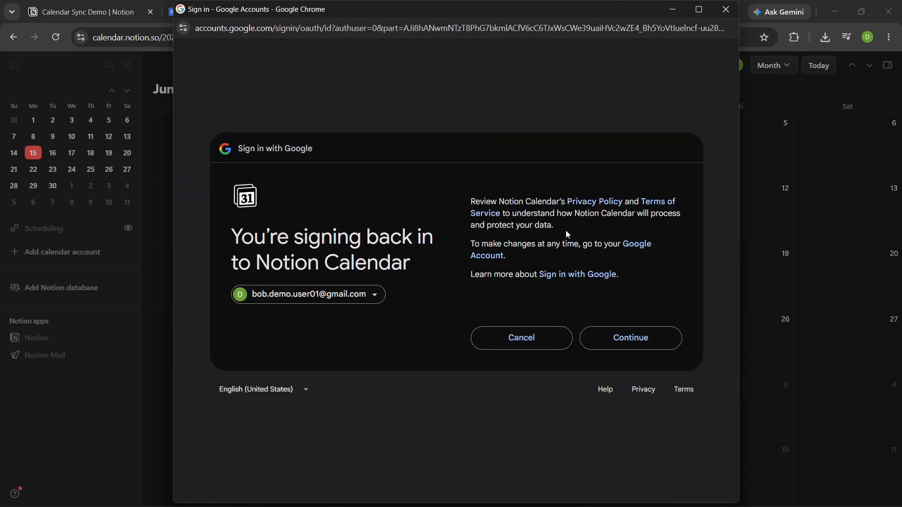
click(646, 348)
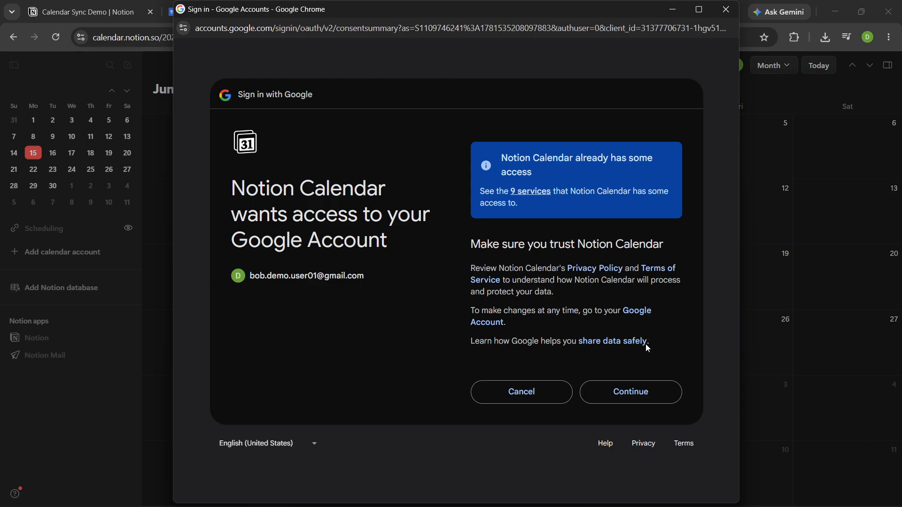
click(627, 394)
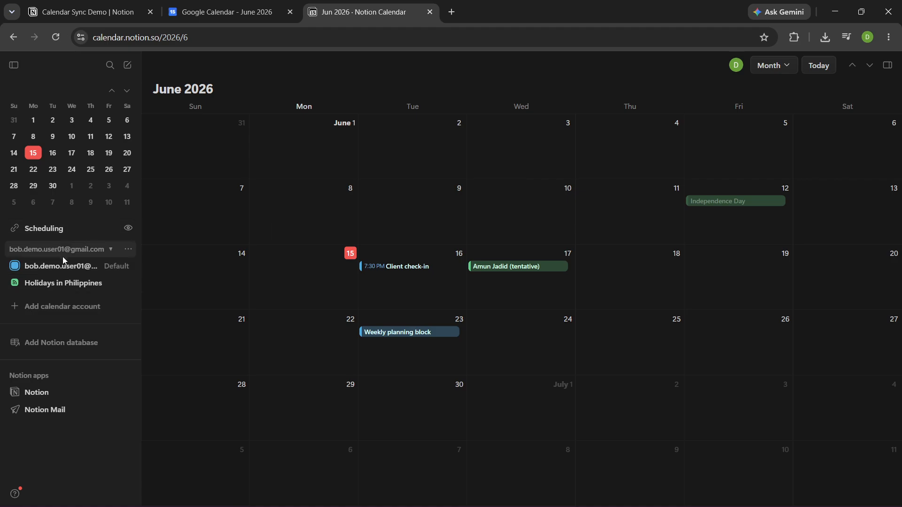
Open the connected Google calendar account's settings to review them, then close the settings
click(129, 249)
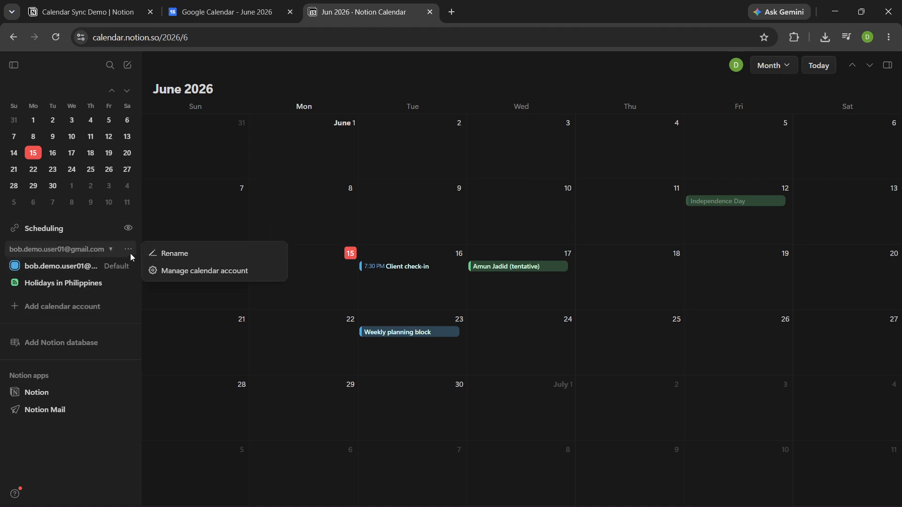
click(165, 270)
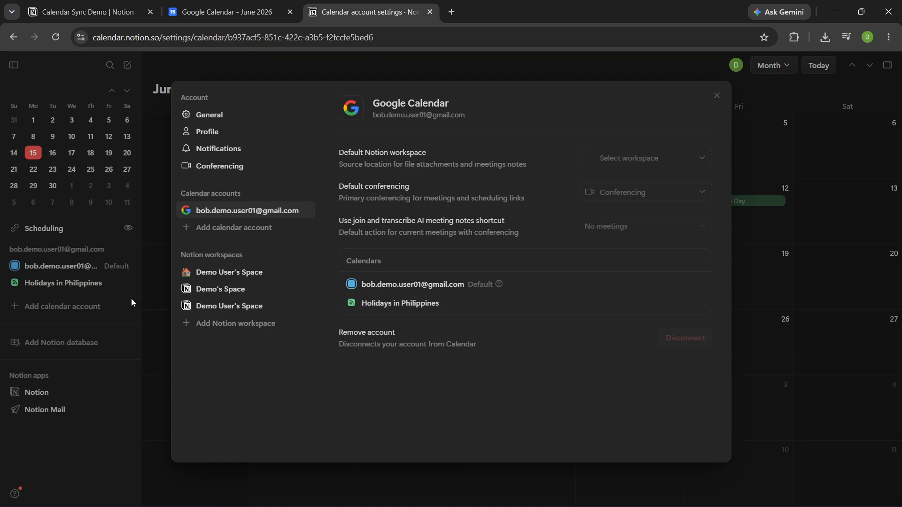
click(717, 96)
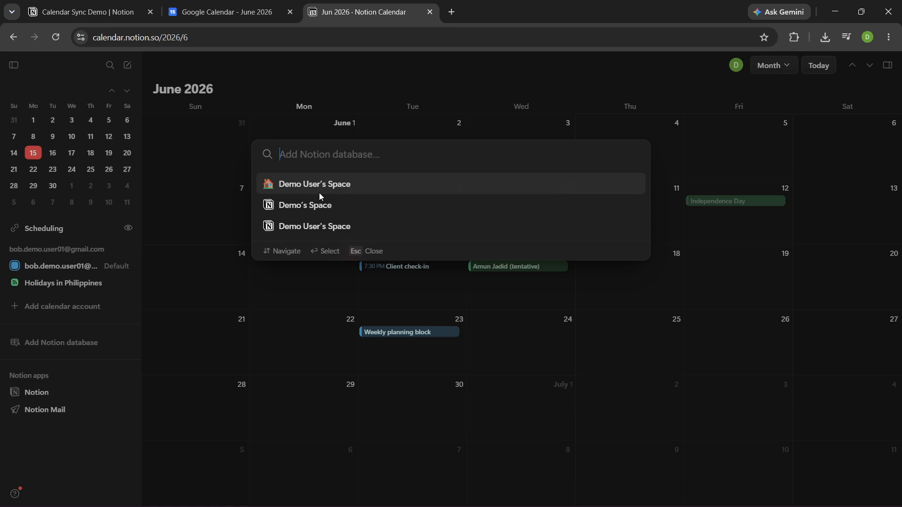
Add the Editorial Tasks database from Demo's Space as a Notion database in the calendar
click(322, 227)
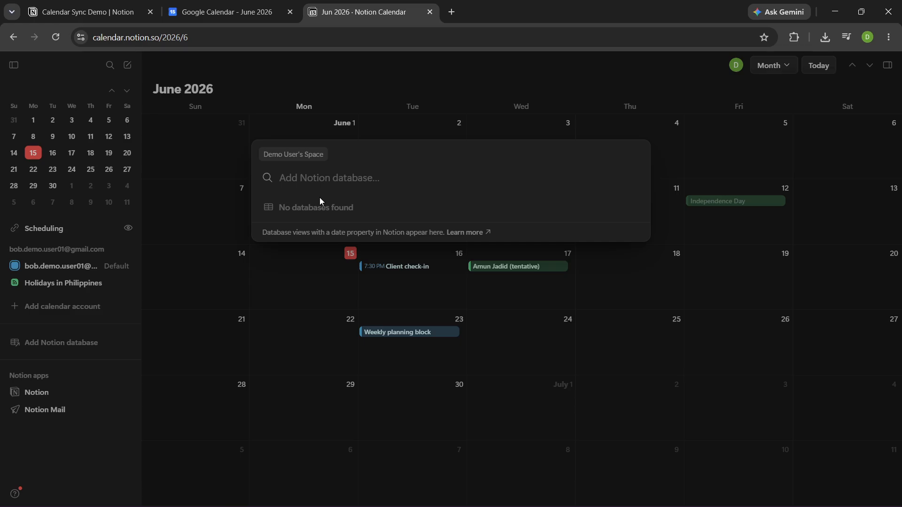
key(Escape)
key(Return)
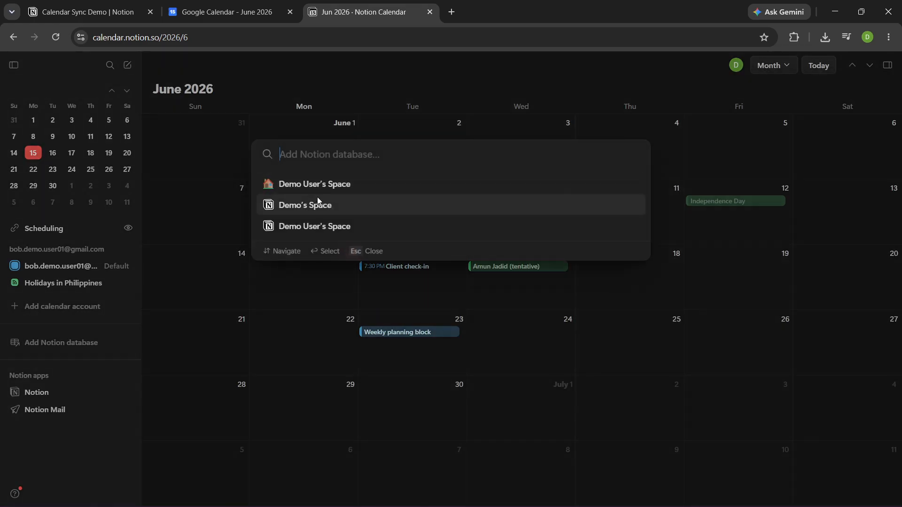
click(311, 202)
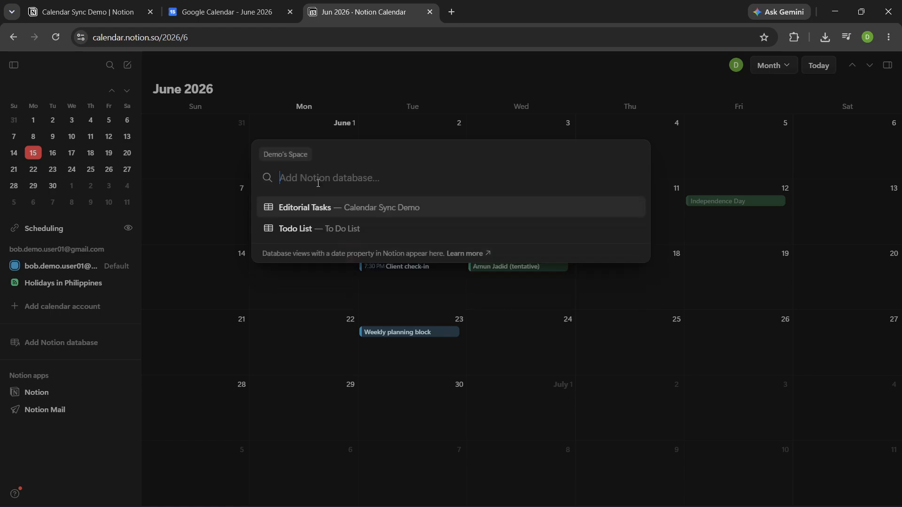
click(318, 206)
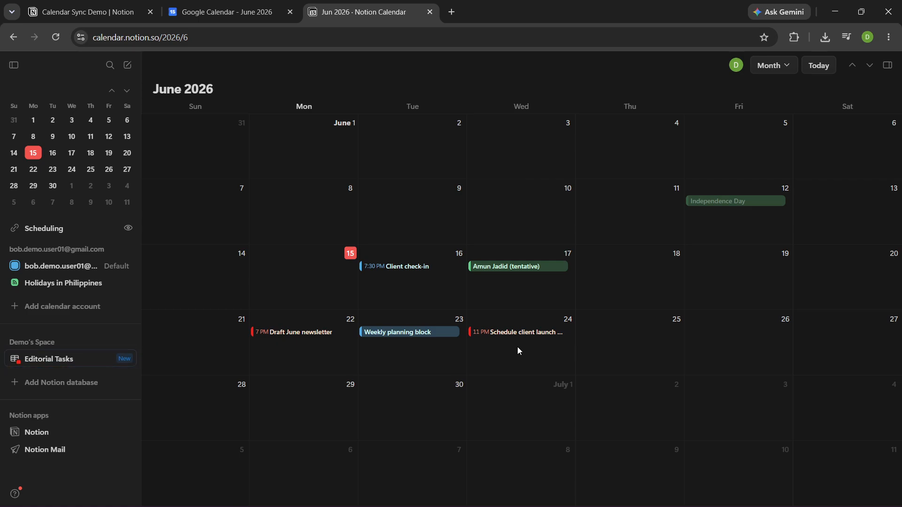
Create an event titled Calendar sync check on Thursday, June 25 in the Google calendar and close its panel
right_click(637, 340)
click(647, 354)
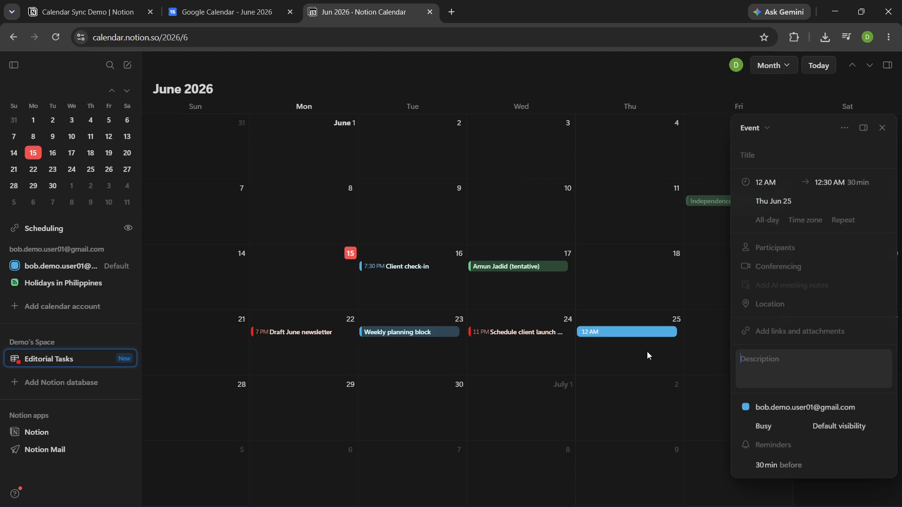
click(769, 157)
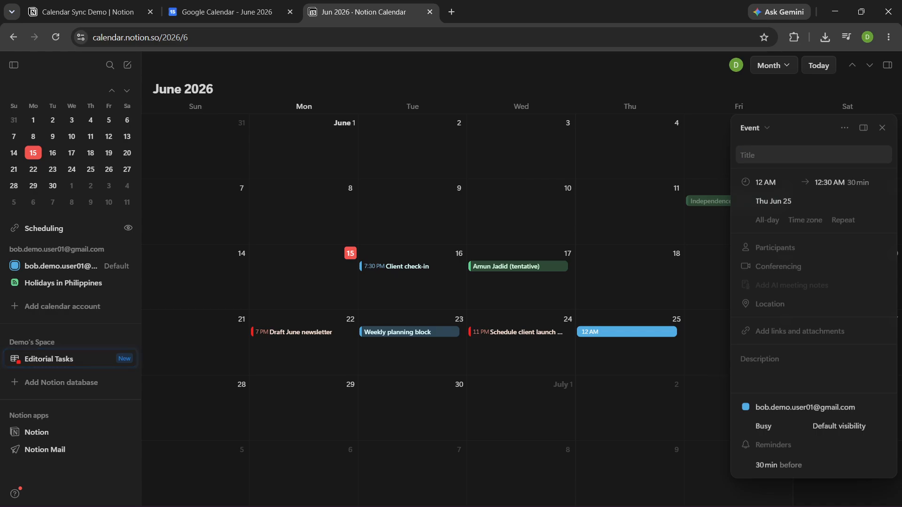
key(alt+Tab)
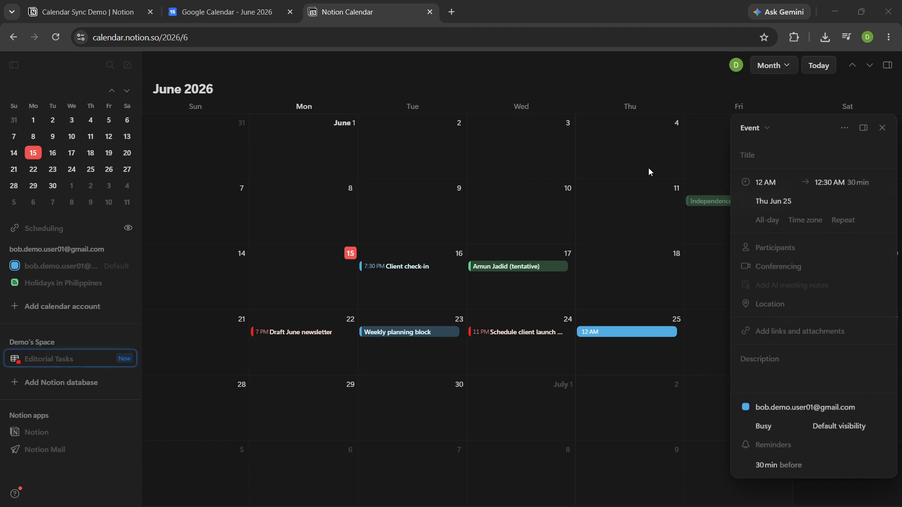
click(759, 155)
text(Calendar sync check)
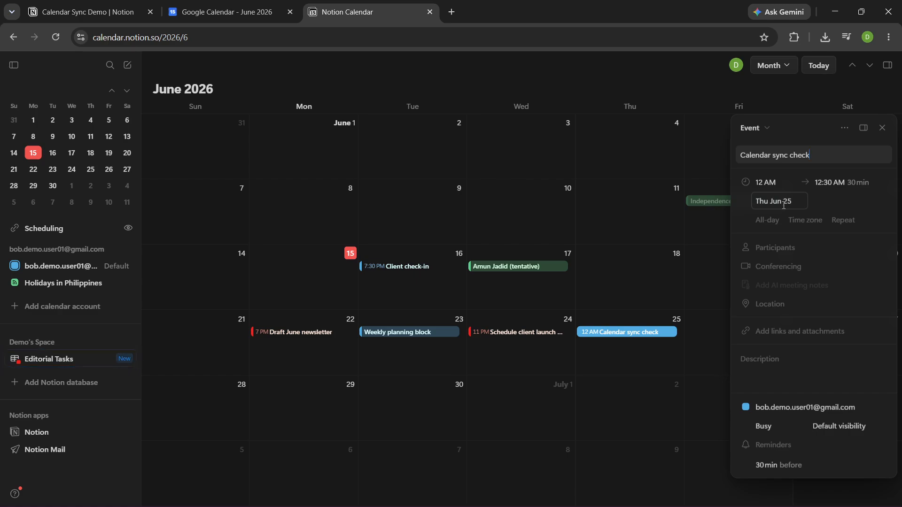
click(875, 410)
click(876, 408)
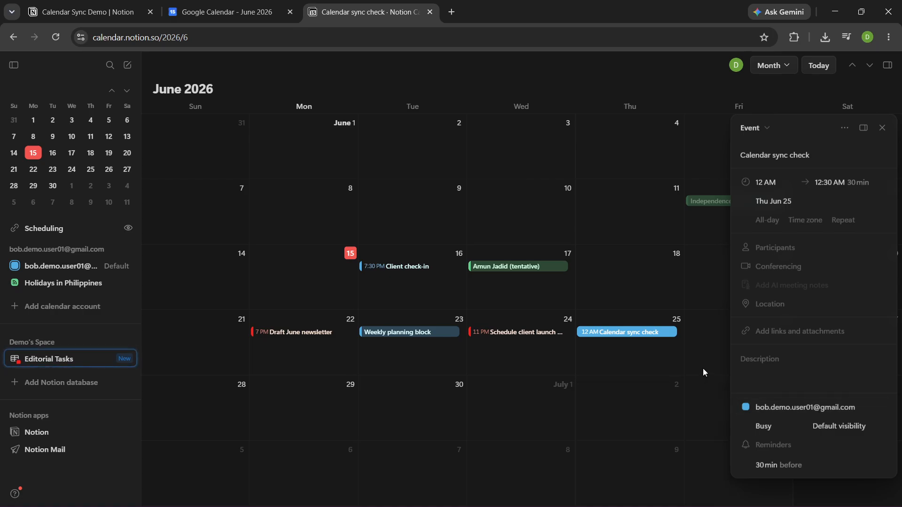
click(882, 128)
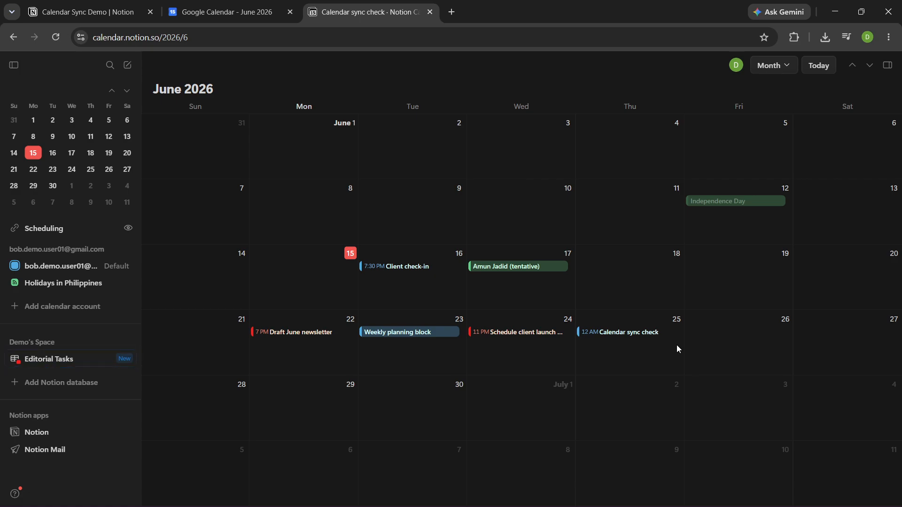
Open the Calendar sync check event in Google Calendar to examine its details
click(198, 13)
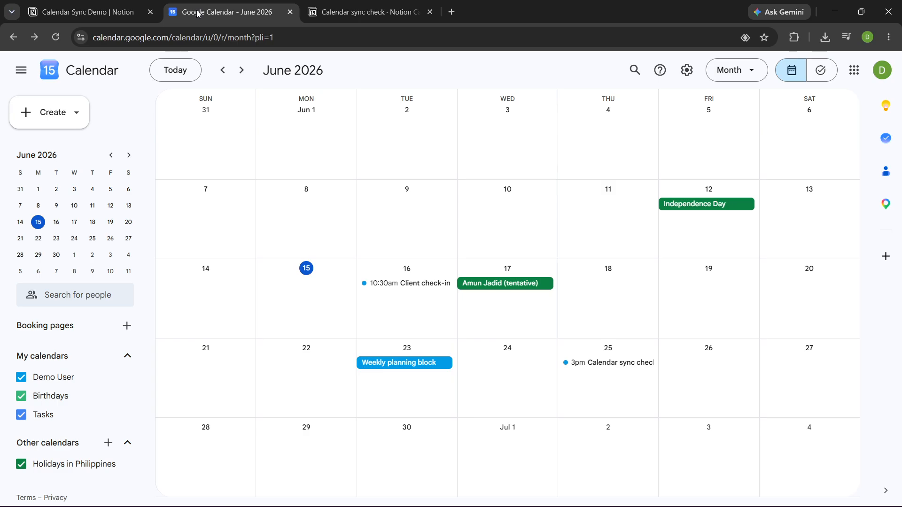
click(54, 39)
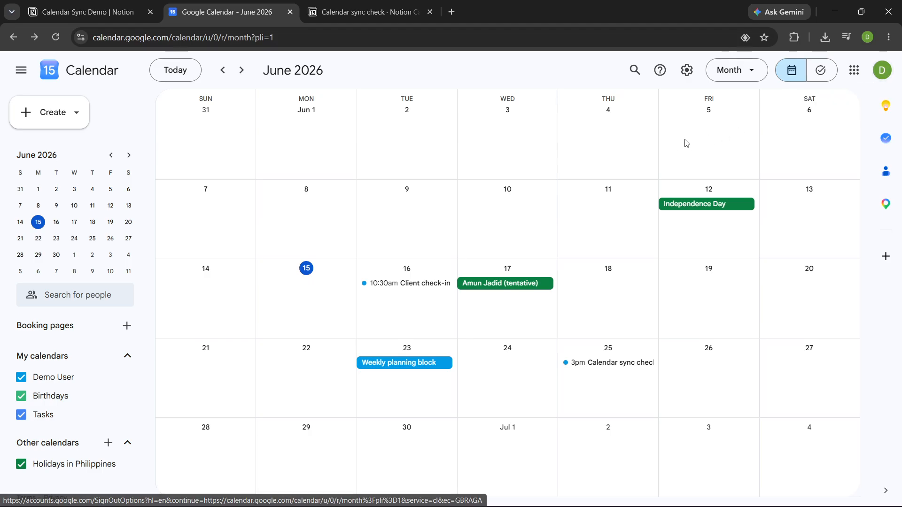
click(642, 367)
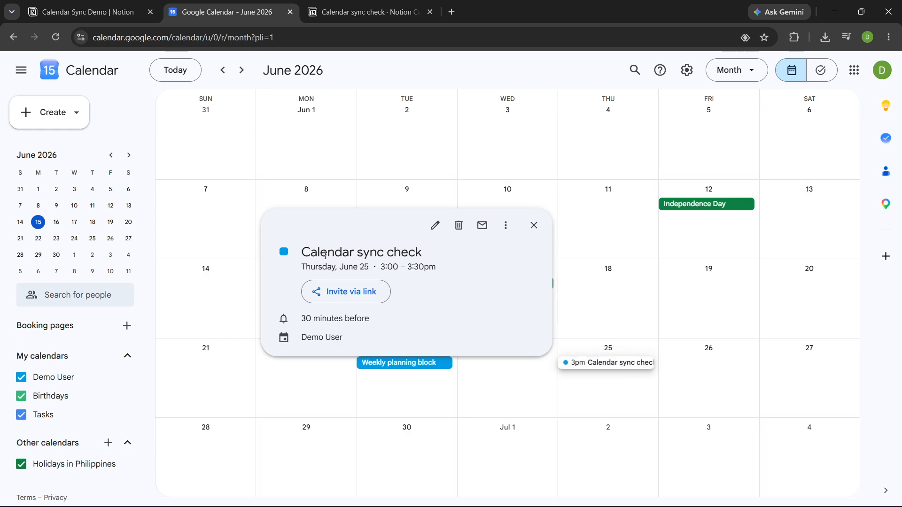
mouse_move(359, 343)
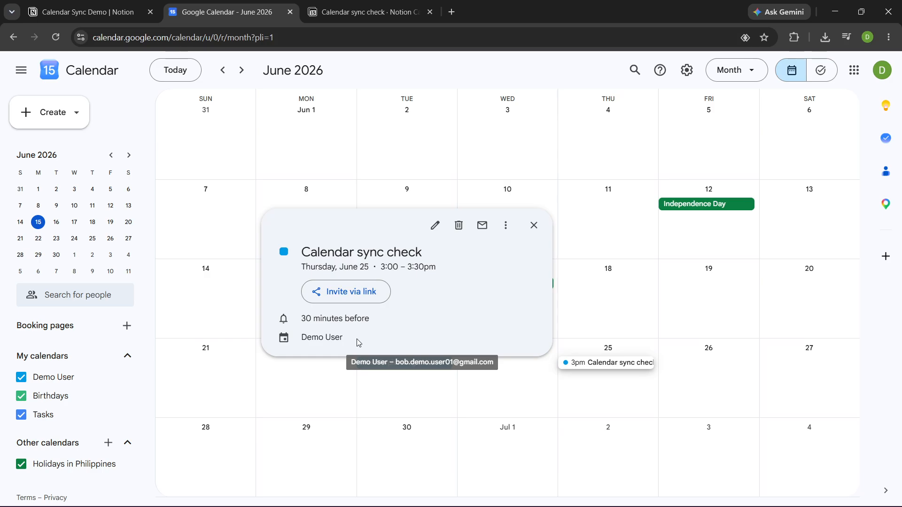
Switch between the Notion Calendar and Google Calendar tabs to compare the Calendar sync check event in both
click(340, 14)
click(642, 331)
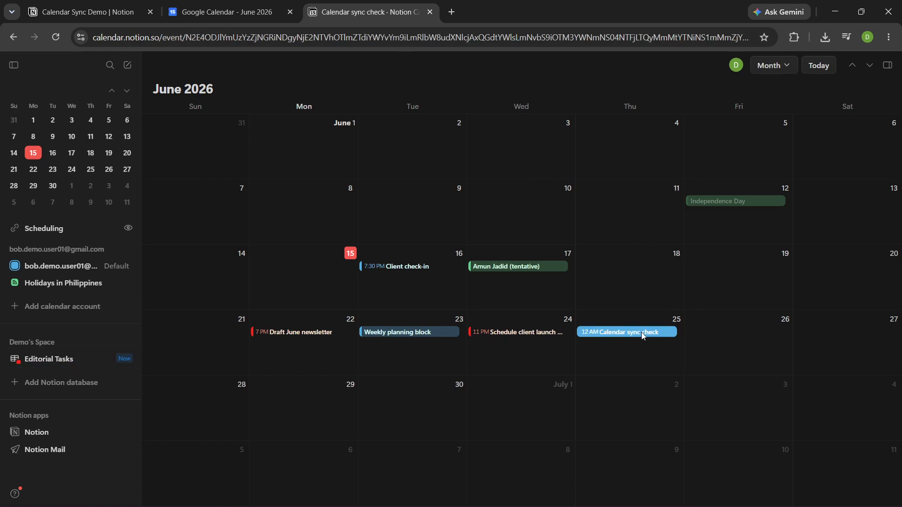
click(265, 16)
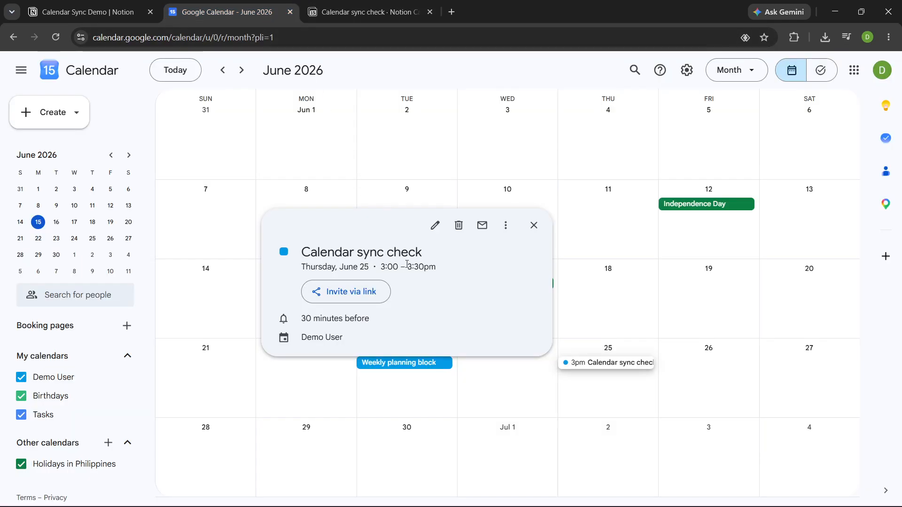
click(360, 12)
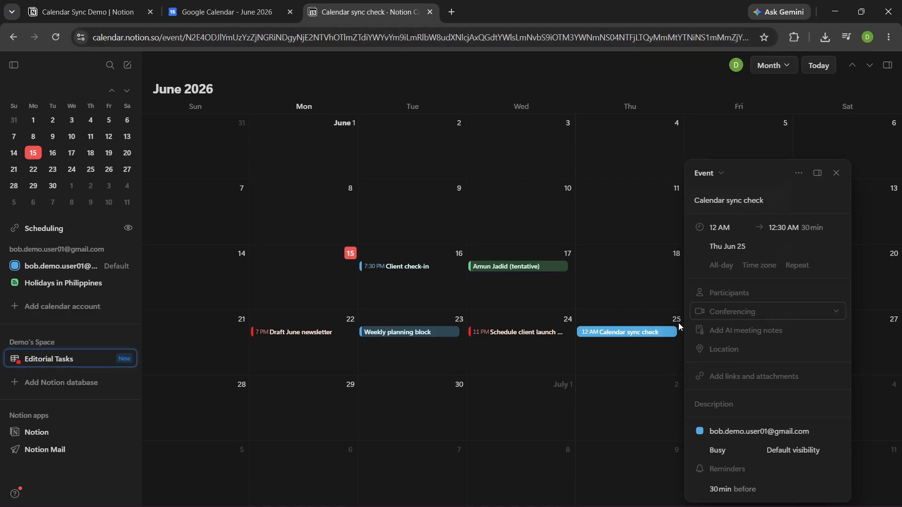
click(254, 12)
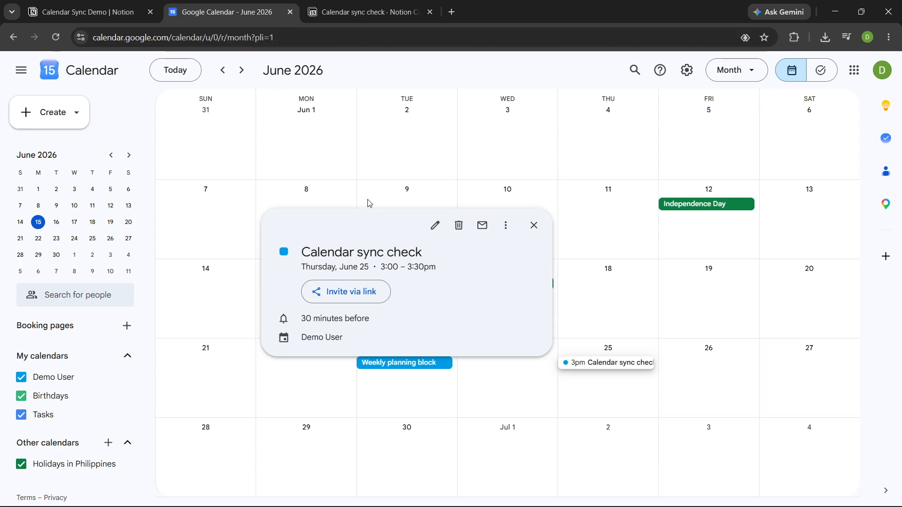